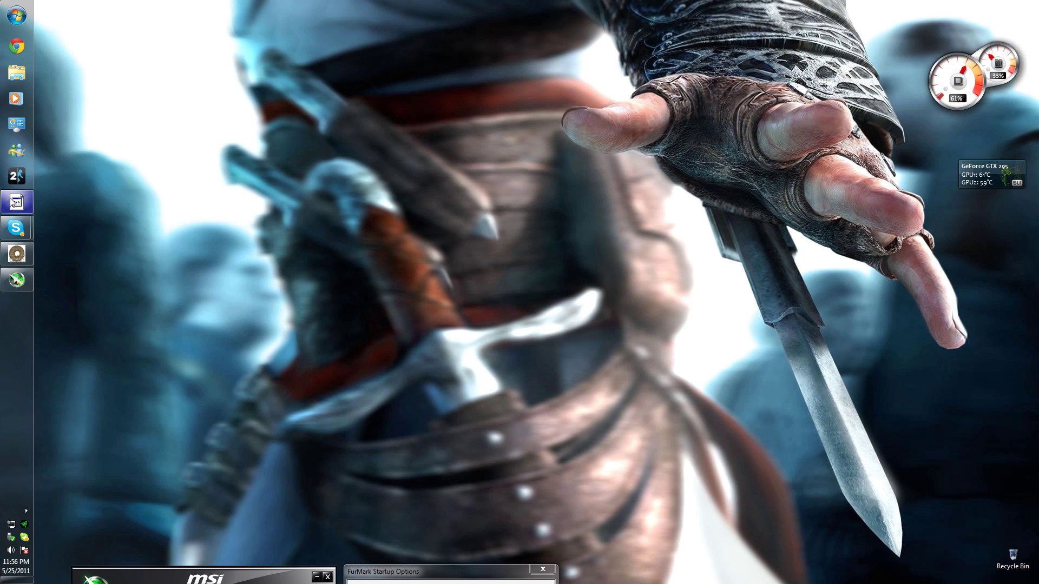
mouse_move(13, 203)
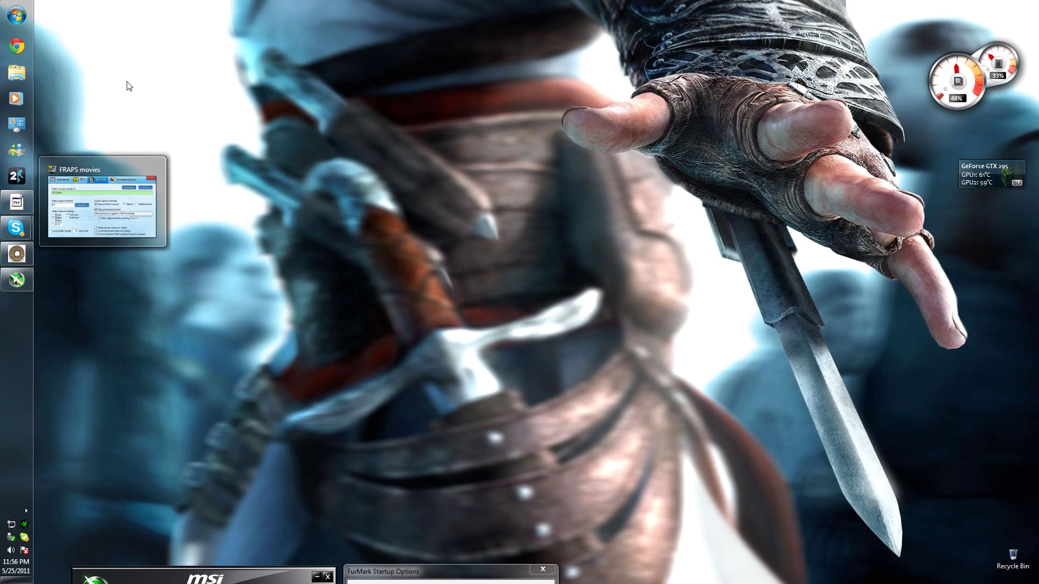
click(16, 47)
click(265, 63)
text(www.google.co.uk)
key(Return)
drag(272, 49, 270, 34)
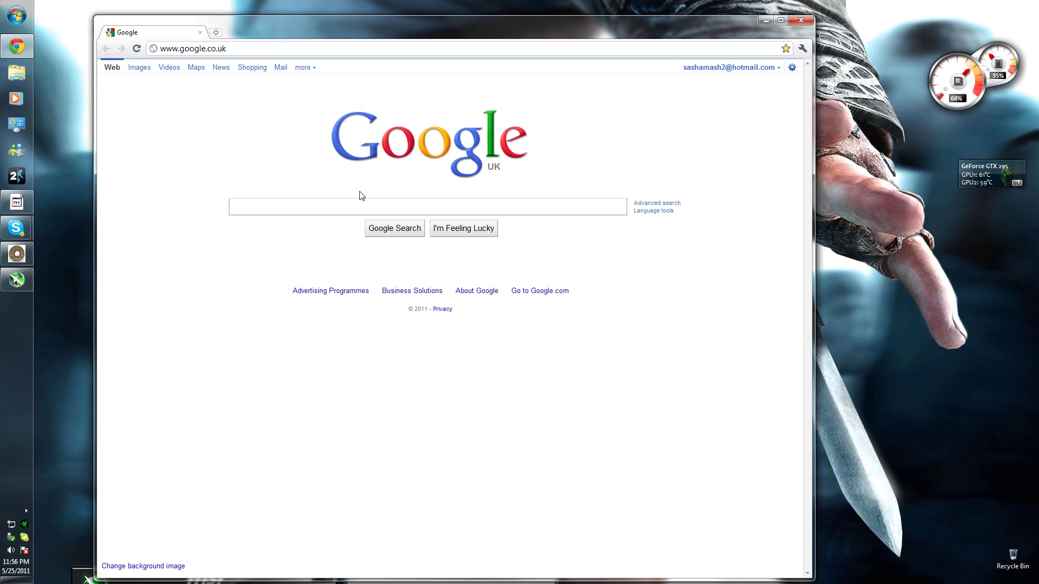
- Search Google for "msi afterburner free" and open the Softpedia download page for MSI Afterburner 2.1.0 Beta 7 / 2.1.0
text(msi af)
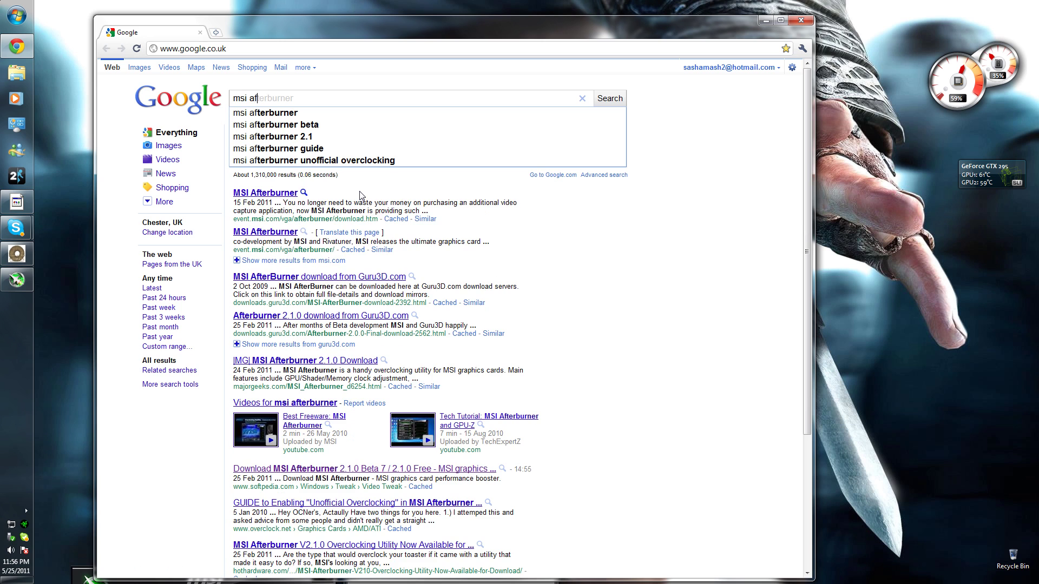
text(terburner free)
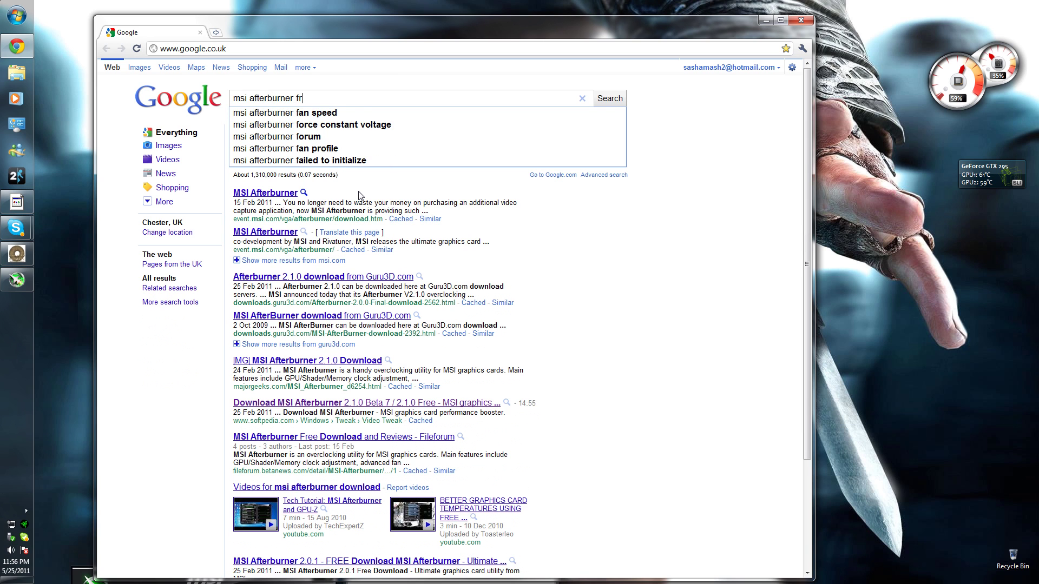
key(Return)
click(281, 181)
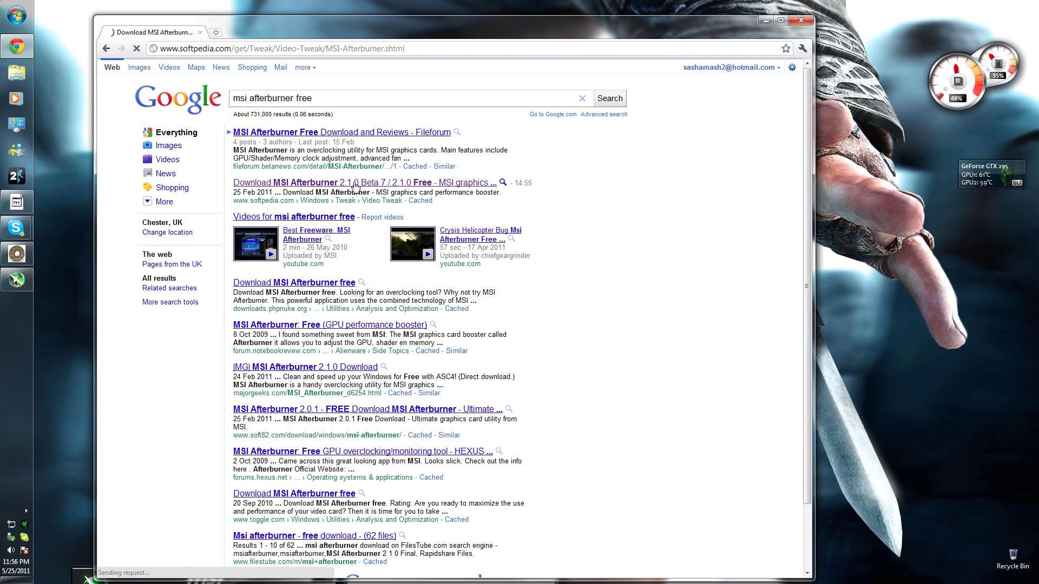
drag(299, 25, 296, 14)
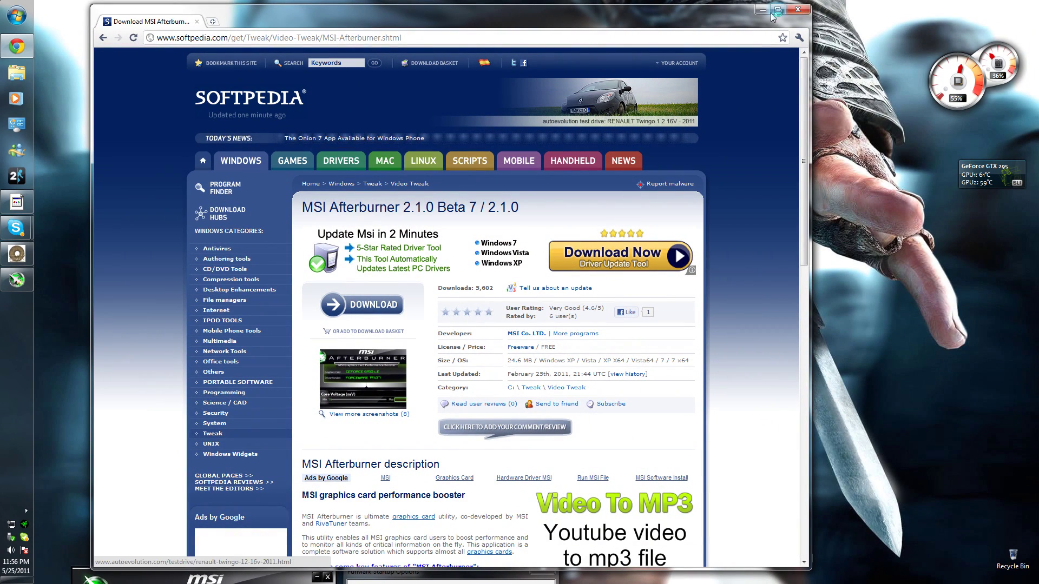
- Switch from the browser to MSI Afterburner and apply a 590 MHz core, 1272 MHz shader and 1007 MHz memory clock
click(792, 13)
drag(236, 579, 395, 109)
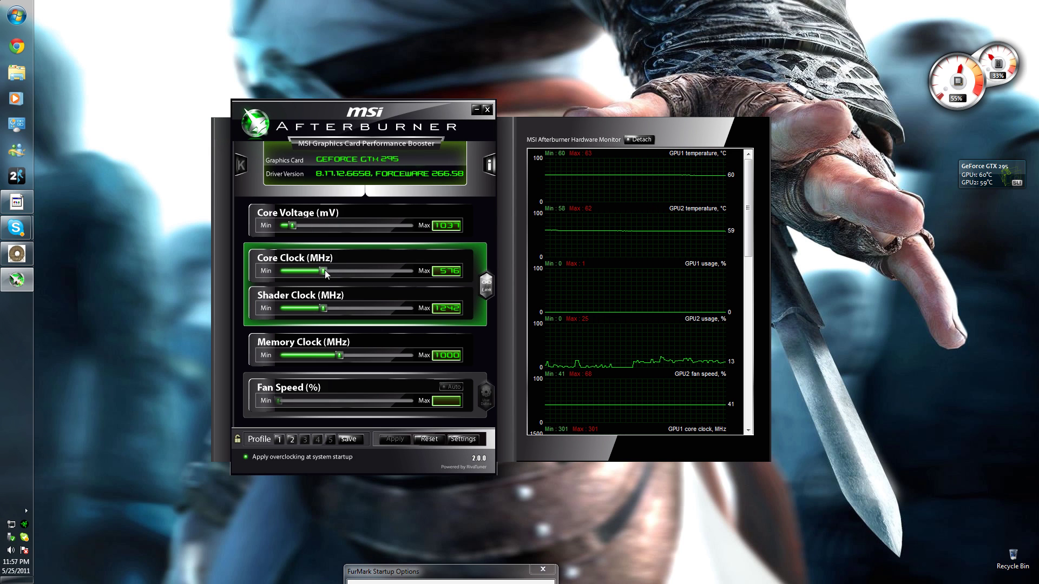
drag(324, 271, 329, 274)
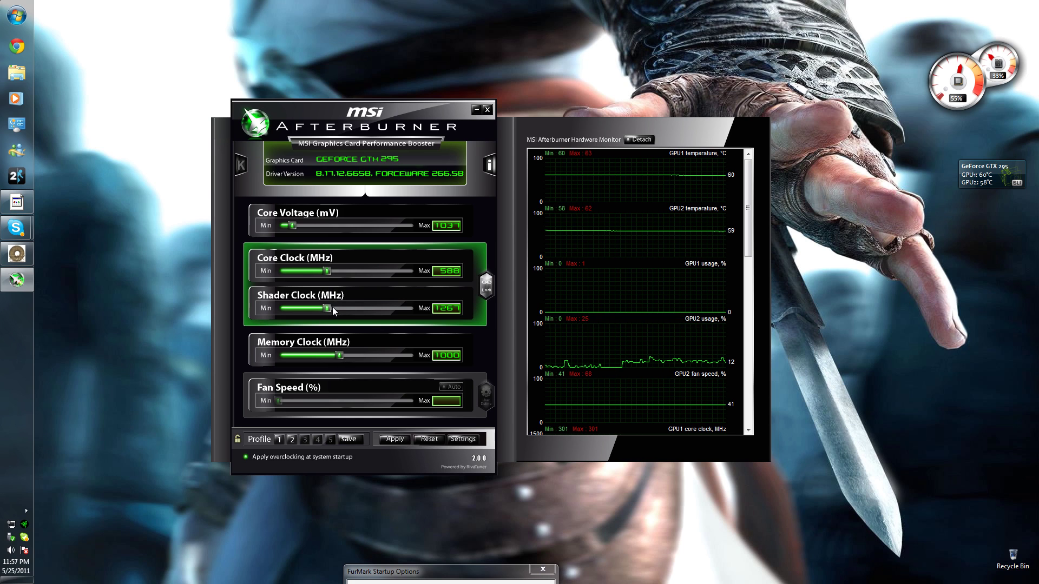
drag(324, 274, 325, 273)
drag(338, 354, 341, 358)
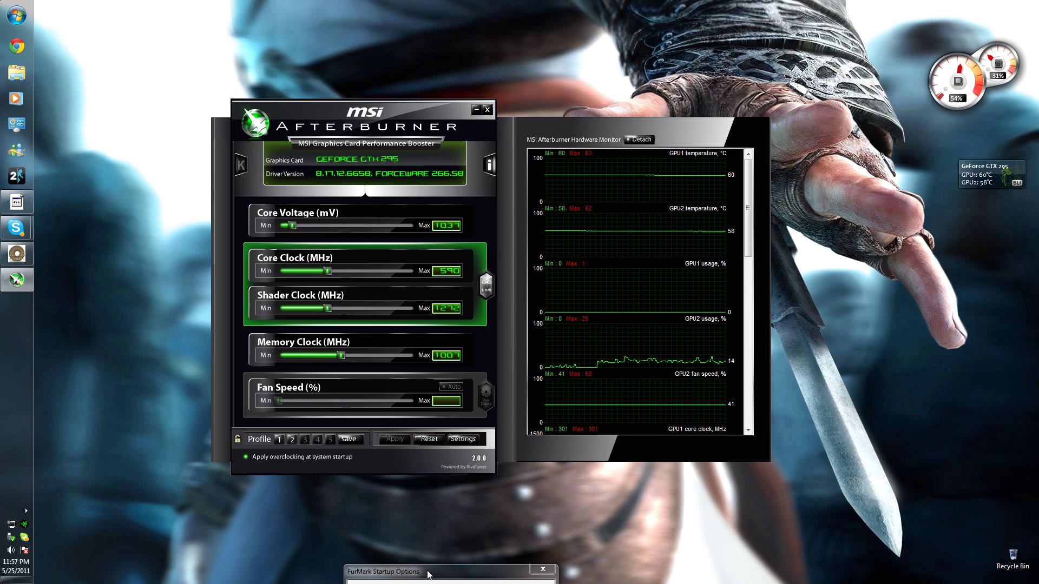
- Bring the FurMark Startup Options window fully into view and arrange it beside the MSI Afterburner window
drag(427, 575, 690, 164)
drag(459, 127, 339, 145)
drag(722, 165, 728, 143)
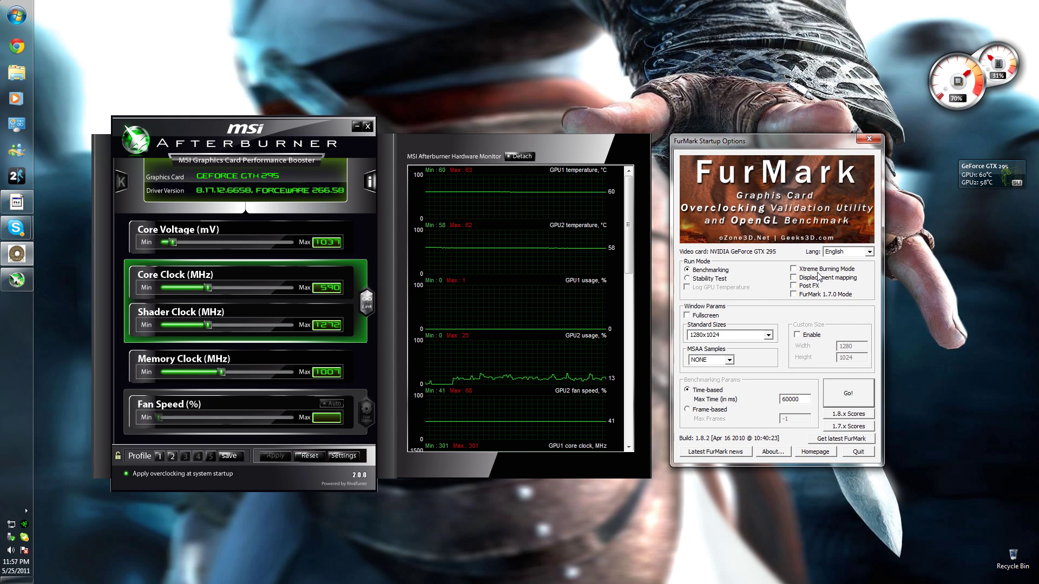
mouse_move(731, 142)
mouse_down()
mouse_move(705, 147)
mouse_move(750, 144)
mouse_move(731, 142)
mouse_up()
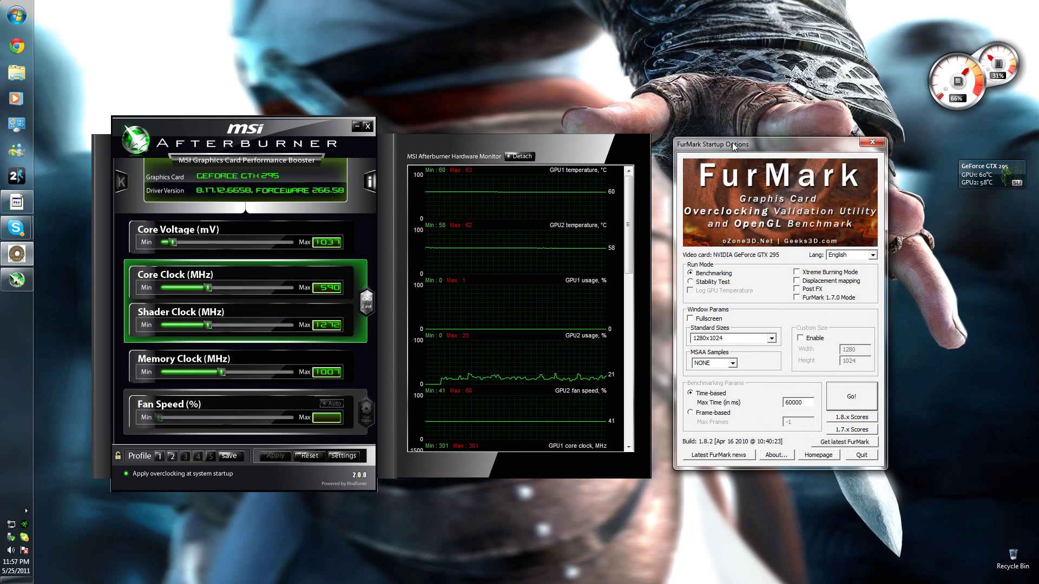
- Set the FurMark run mode to Stability Test and start the test in a 1280x1024 window
click(716, 285)
click(719, 275)
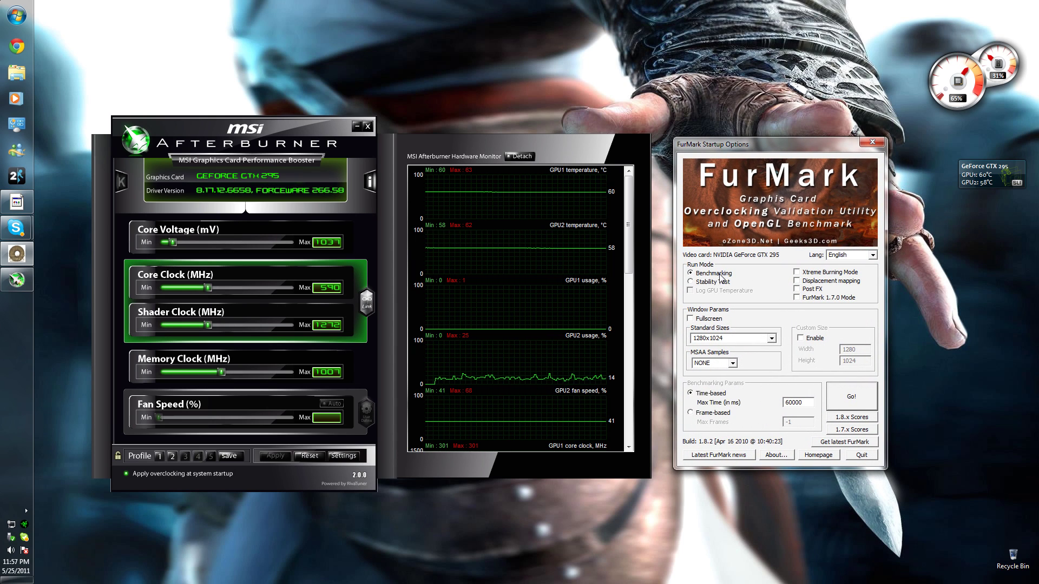
click(720, 285)
click(719, 277)
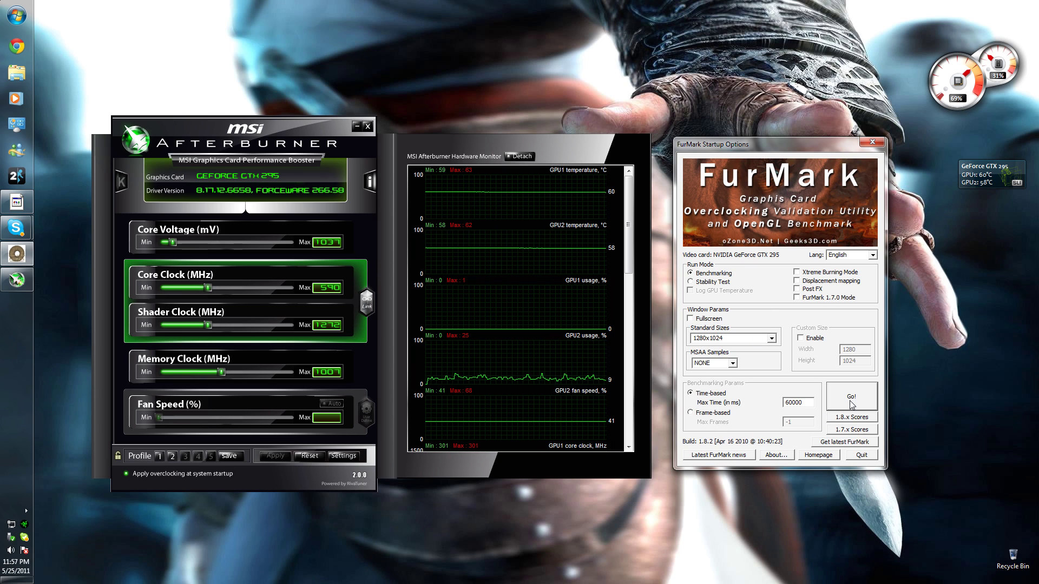
click(726, 285)
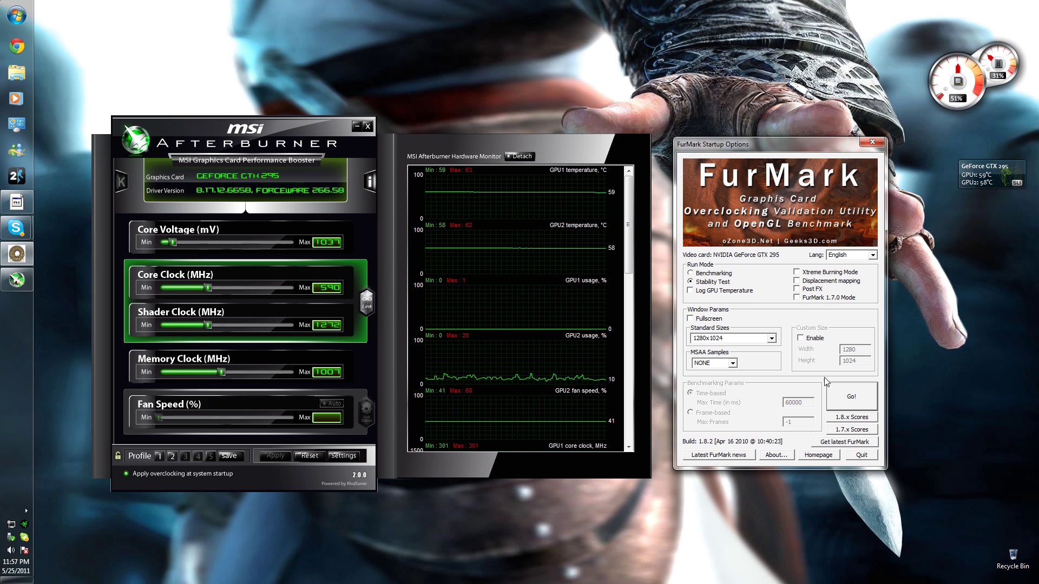
click(840, 398)
- Position the running FurMark test window on the desktop and bring MSI Afterburner with its hardware monitor in front of it
drag(434, 7, 675, 15)
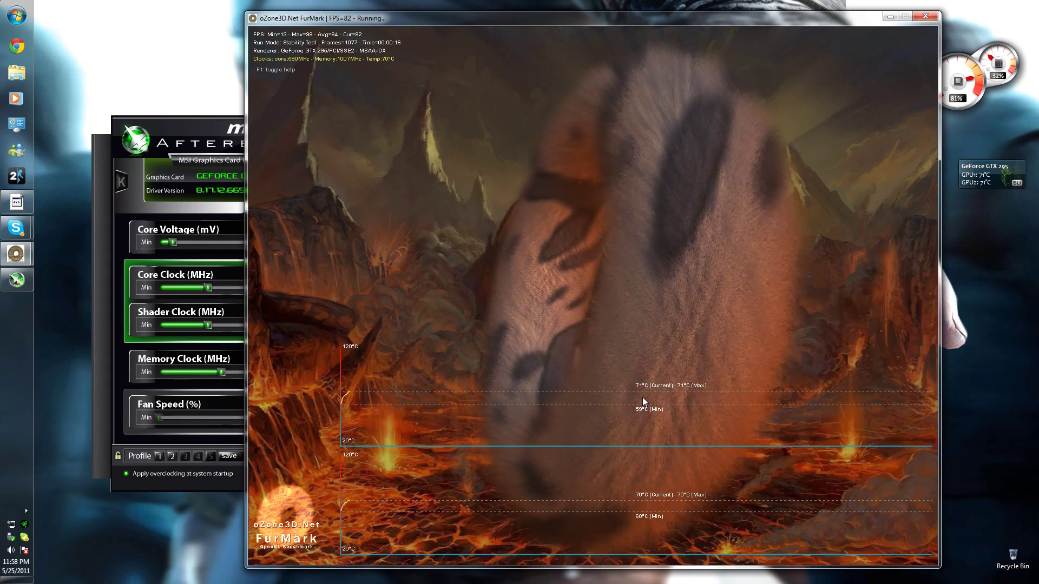
drag(195, 130, 221, 143)
drag(210, 213, 207, 219)
- Enable the user-defined software automatic fan control in the Afterburner properties to view its fan curve, and disable it again
click(364, 474)
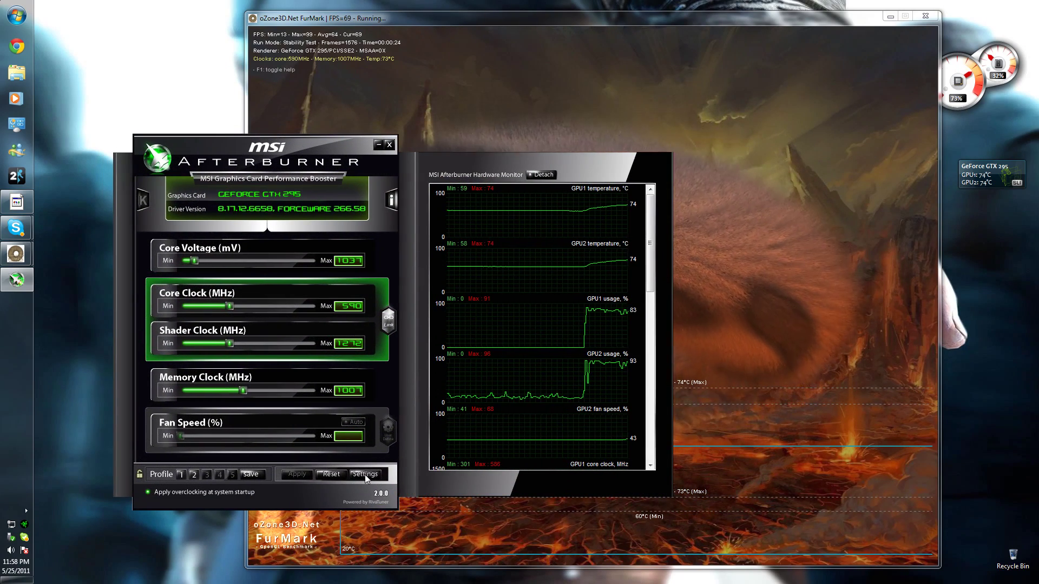
click(164, 167)
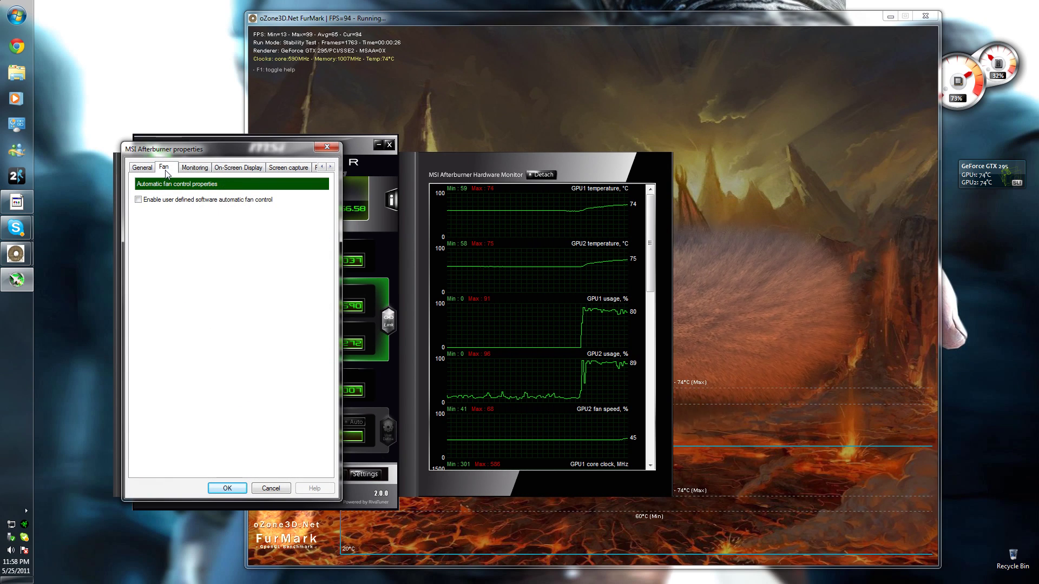
click(194, 200)
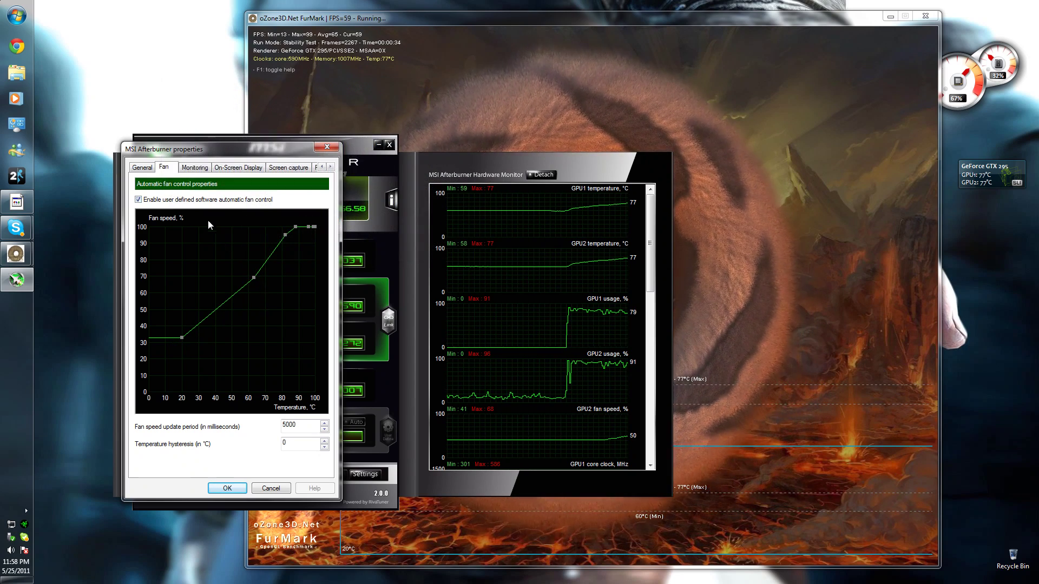
key(space)
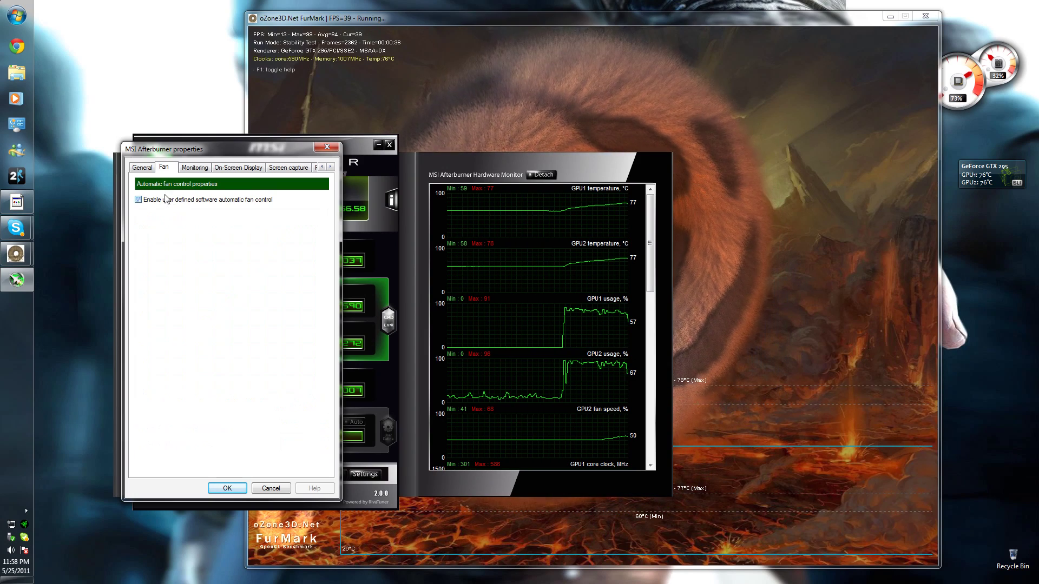
click(227, 488)
- Check the GPU temperatures in Afterburner's hardware monitor during the stability test and end the test by closing its FurMark window
drag(323, 158, 273, 160)
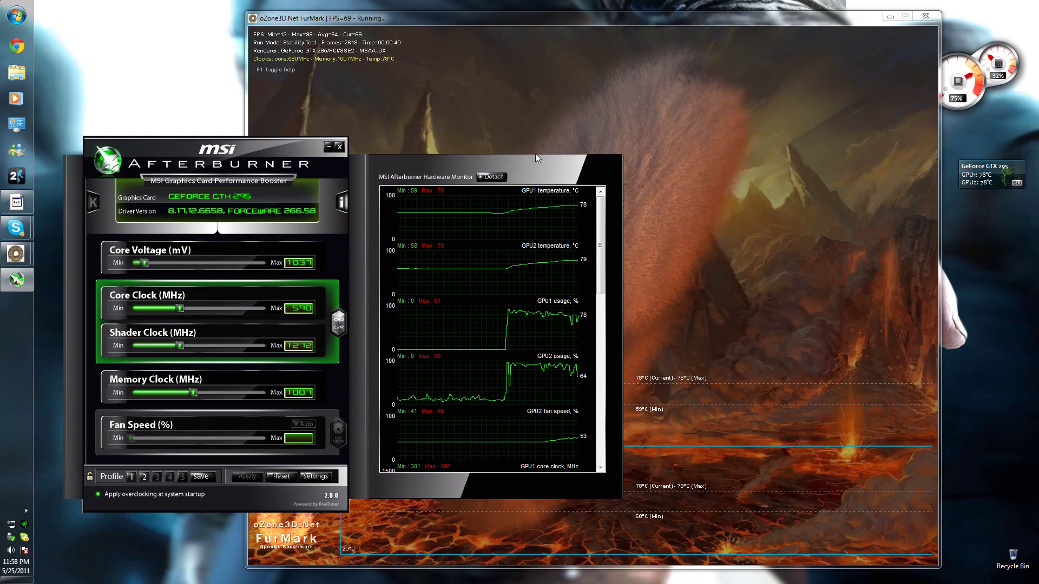
mouse_move(405, 170)
mouse_down()
mouse_move(386, 177)
mouse_move(403, 165)
mouse_up()
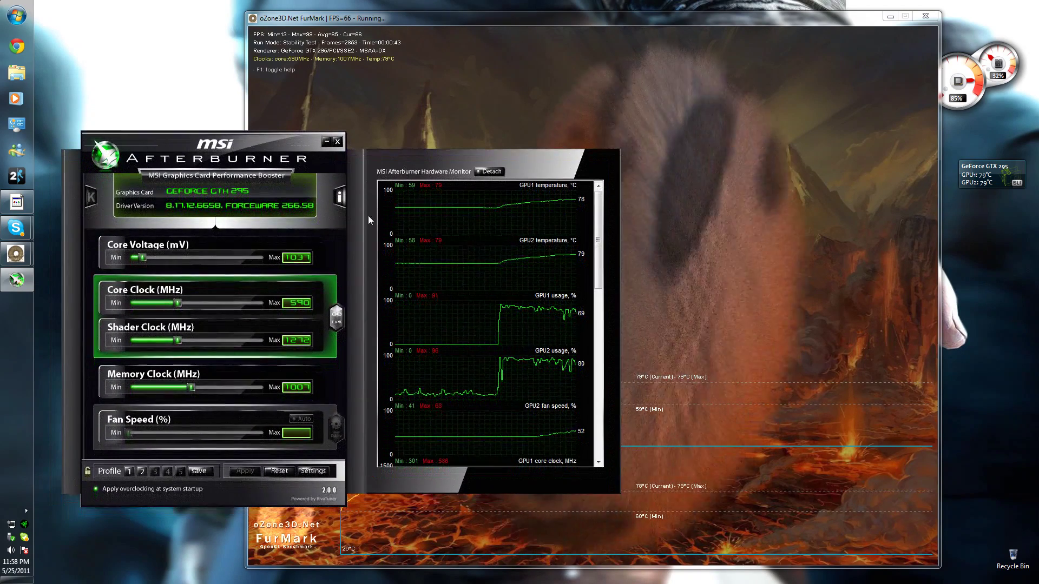
click(724, 230)
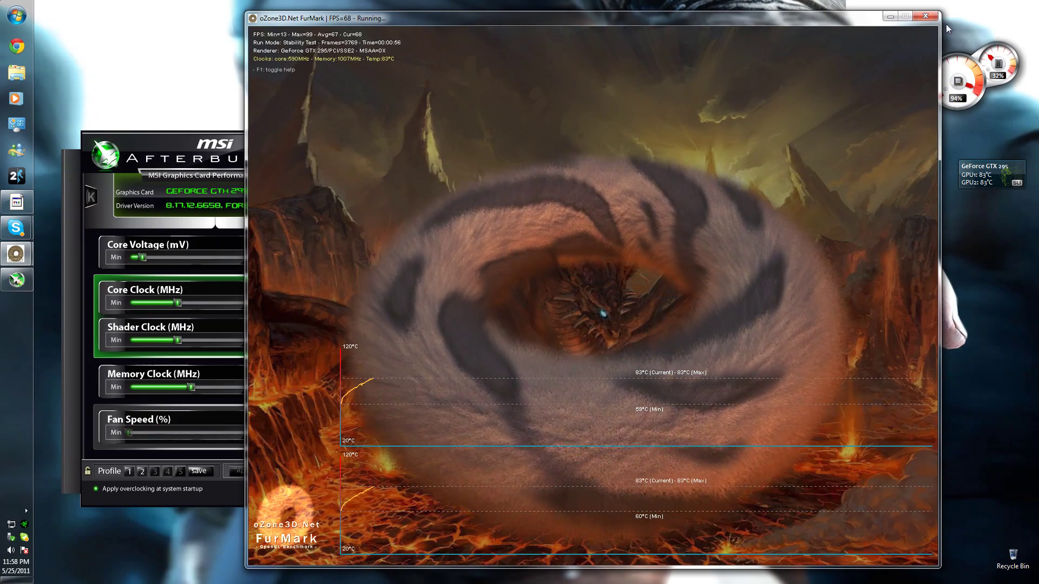
click(925, 17)
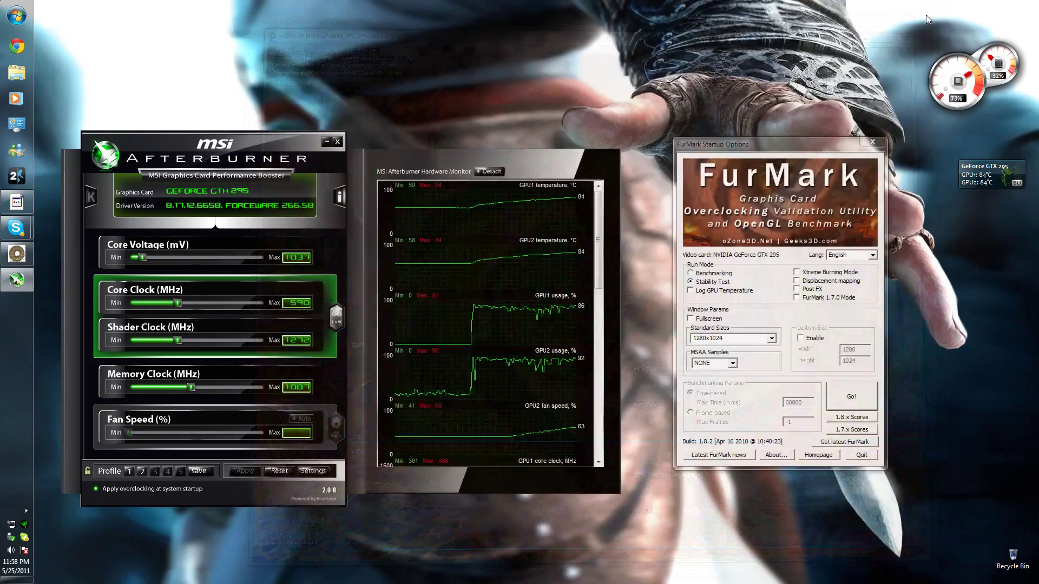
drag(216, 145, 255, 110)
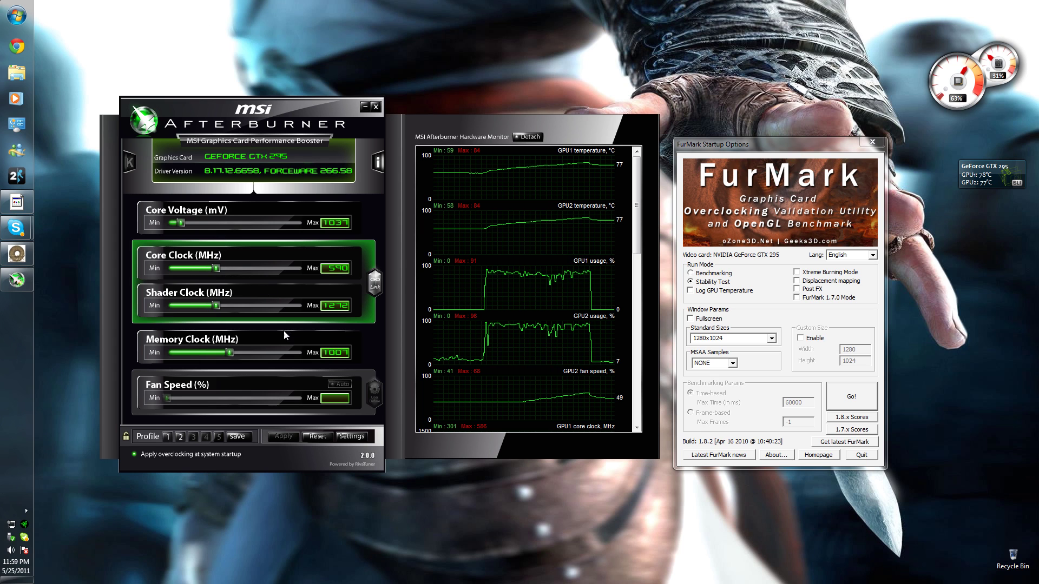
mouse_move(459, 135)
mouse_down()
mouse_move(448, 128)
mouse_move(458, 145)
mouse_up()
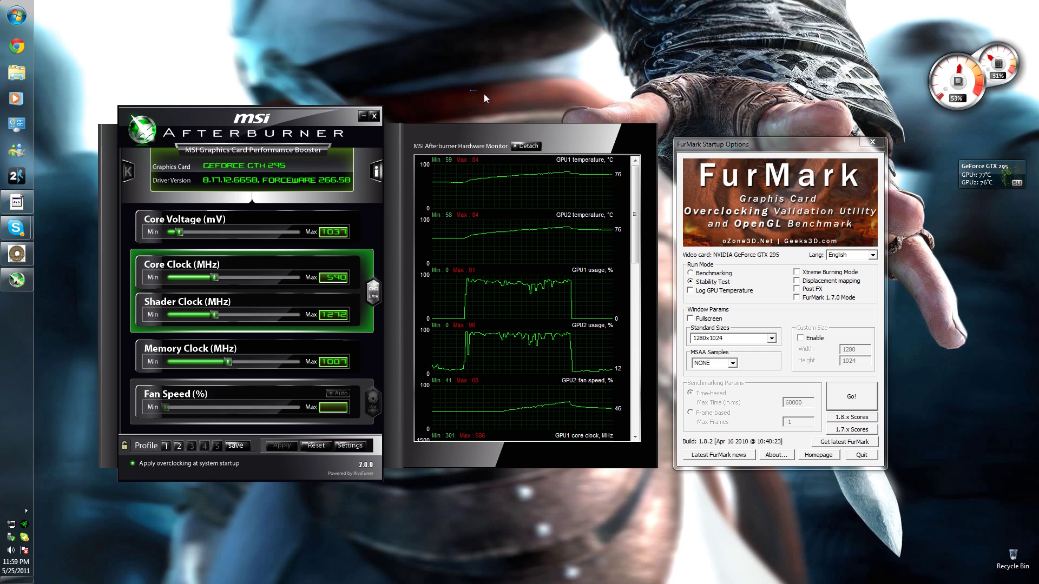
drag(475, 132, 478, 161)
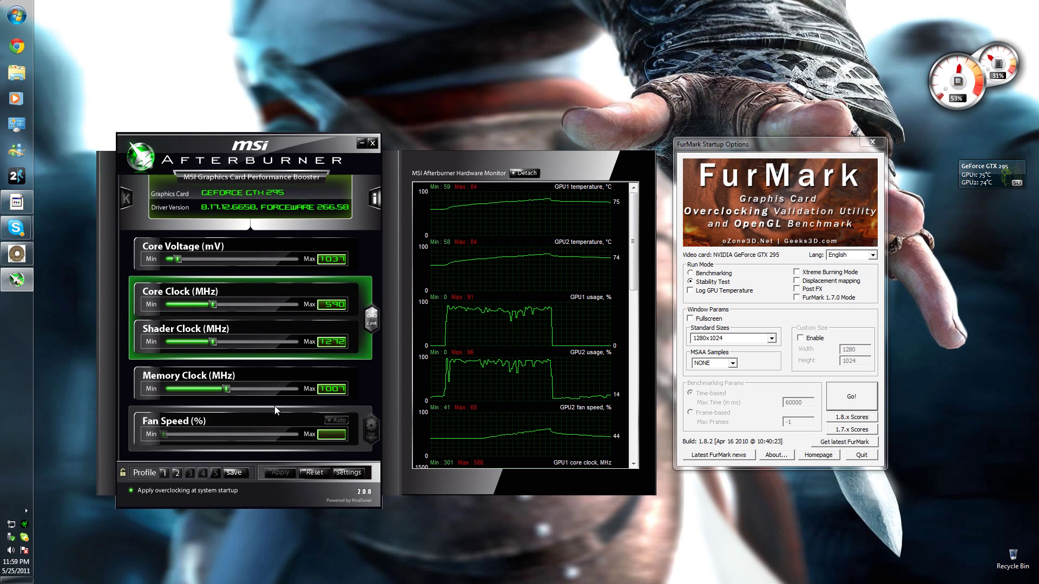